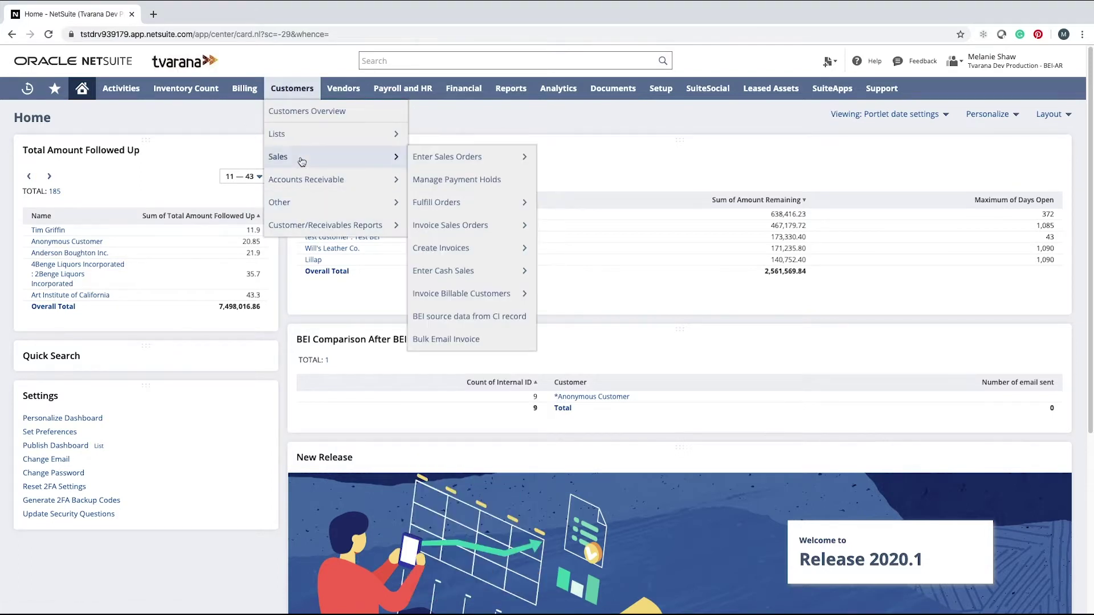
Step: Open Bulk Email Invoices and change the from date to 4/22/2009
{"action": "left_click", "coordinate": [477, 345]}
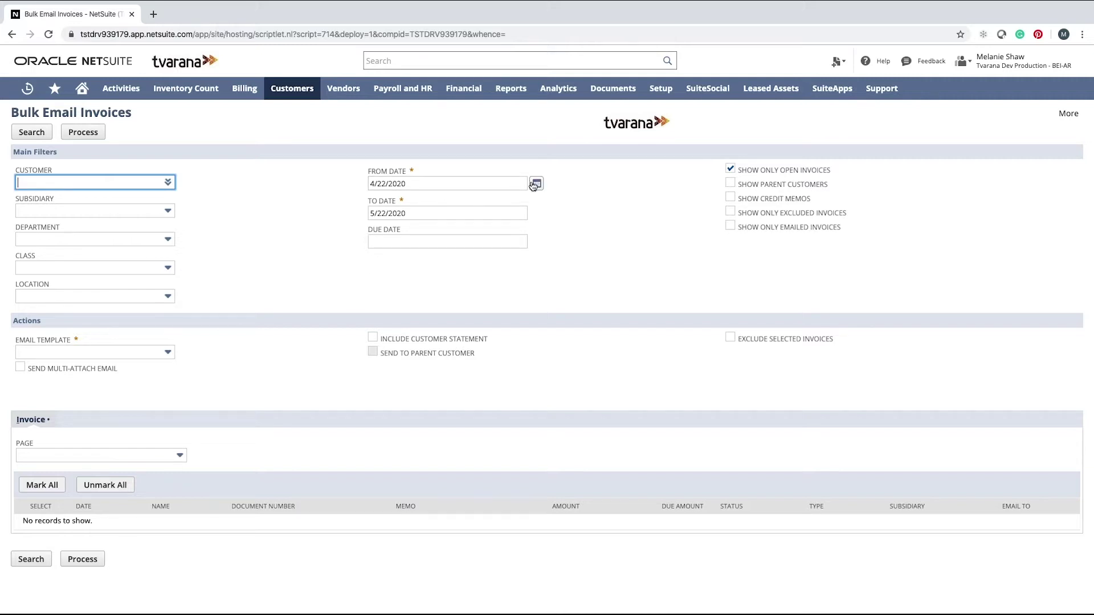
{"action": "left_click", "coordinate": [536, 183]}
{"action": "left_click", "coordinate": [433, 183]}
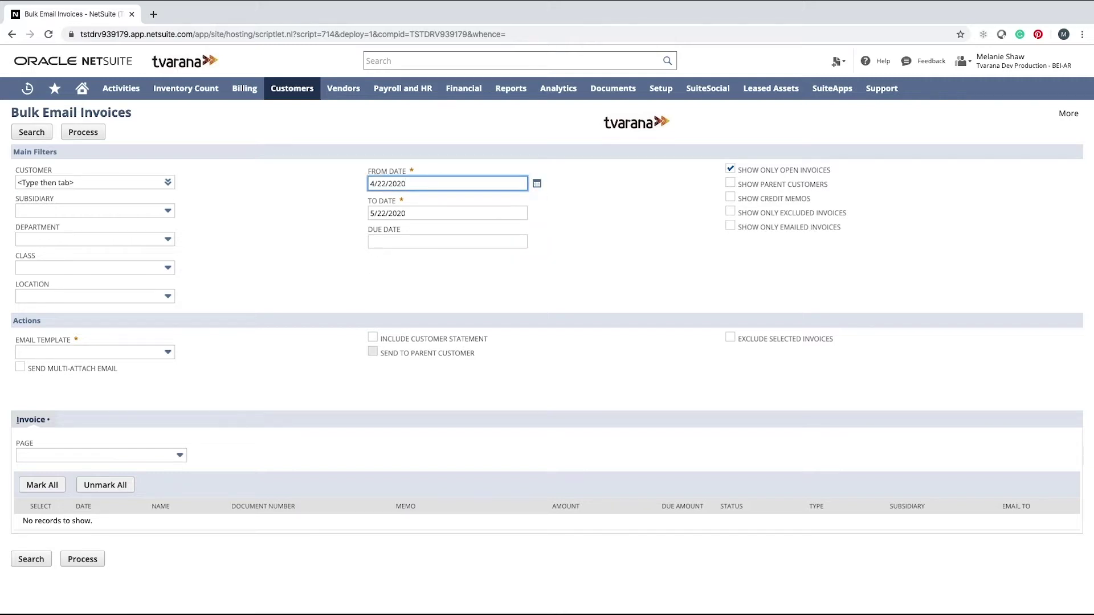
{"action": "key", "text": "BackSpace"}
{"action": "key", "text": "BackSpace"}
{"action": "type", "text": "0"}
{"action": "key", "text": "BackSpace"}
{"action": "key", "text": "BackSpace"}
{"action": "type", "text": "09"}
Step: Search for open invoices from 4/22/2009 to 5/22/2020, returning 870 results
{"action": "left_click", "coordinate": [32, 132]}
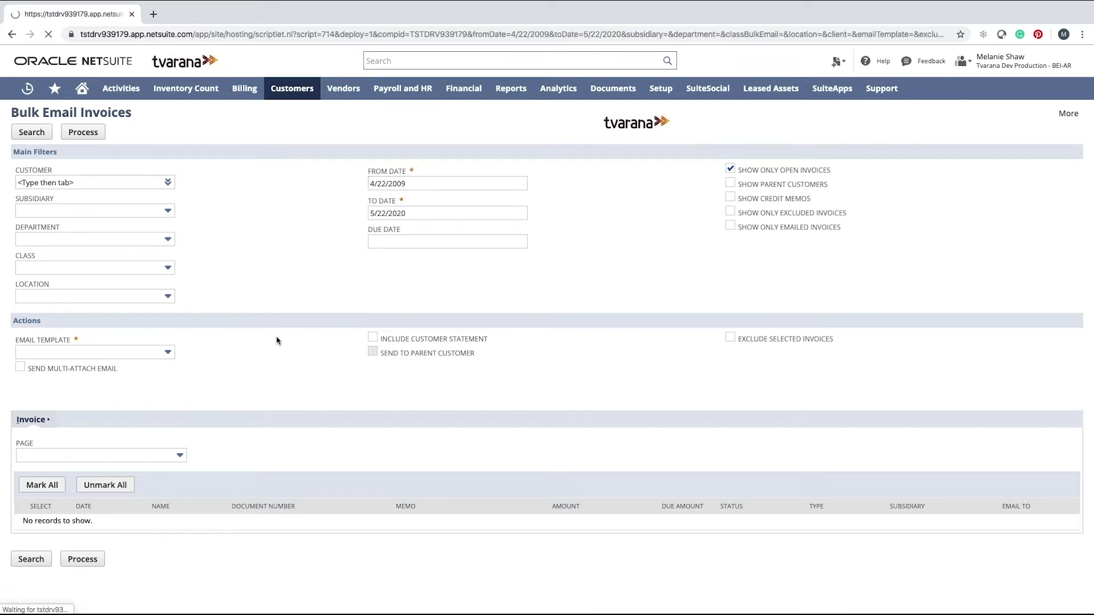
{"action": "scroll", "coordinate": [276, 384], "scroll_direction": "down", "scroll_amount": 2}
{"action": "scroll", "coordinate": [276, 433], "scroll_direction": "down", "scroll_amount": 1}
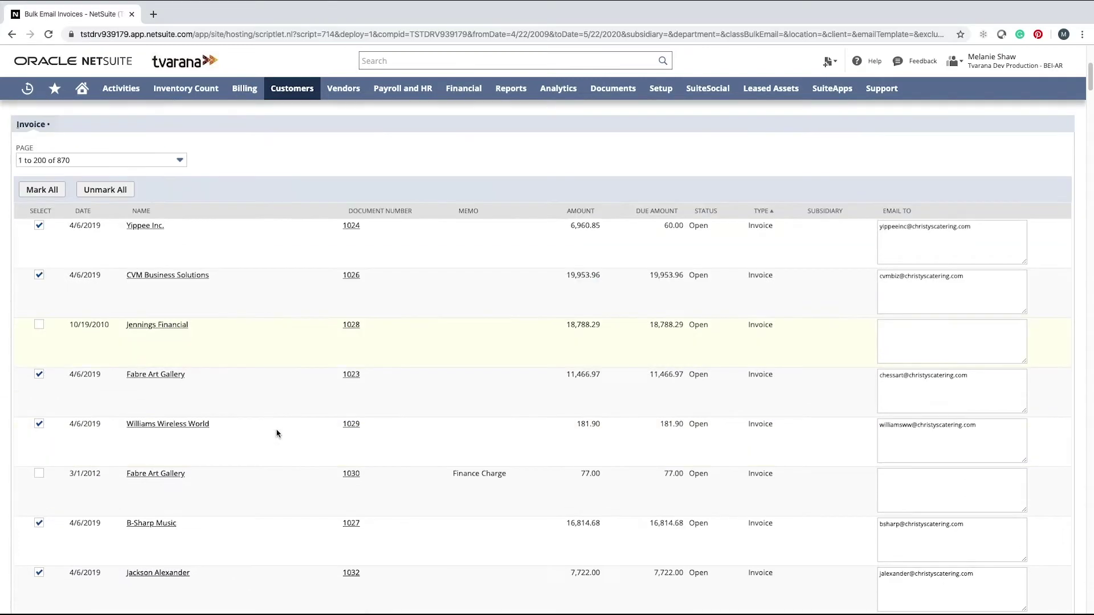
{"action": "scroll", "coordinate": [214, 282], "scroll_direction": "down", "scroll_amount": 5}
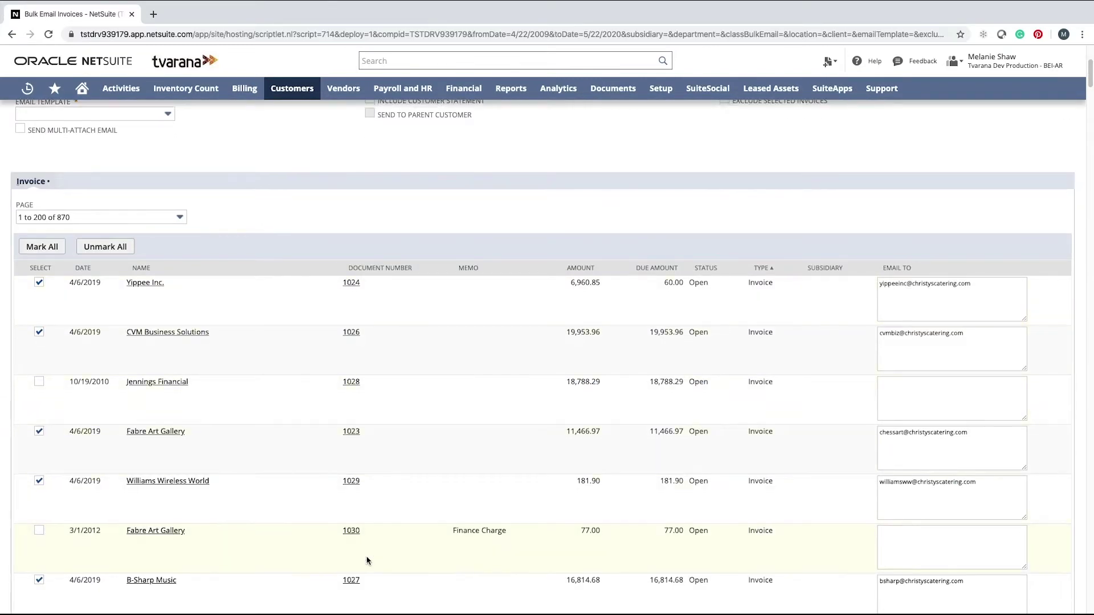
{"action": "scroll", "coordinate": [358, 539], "scroll_direction": "down", "scroll_amount": 3}
{"action": "scroll", "coordinate": [366, 556], "scroll_direction": "down", "scroll_amount": 2}
{"action": "scroll", "coordinate": [367, 561], "scroll_direction": "down", "scroll_amount": 3}
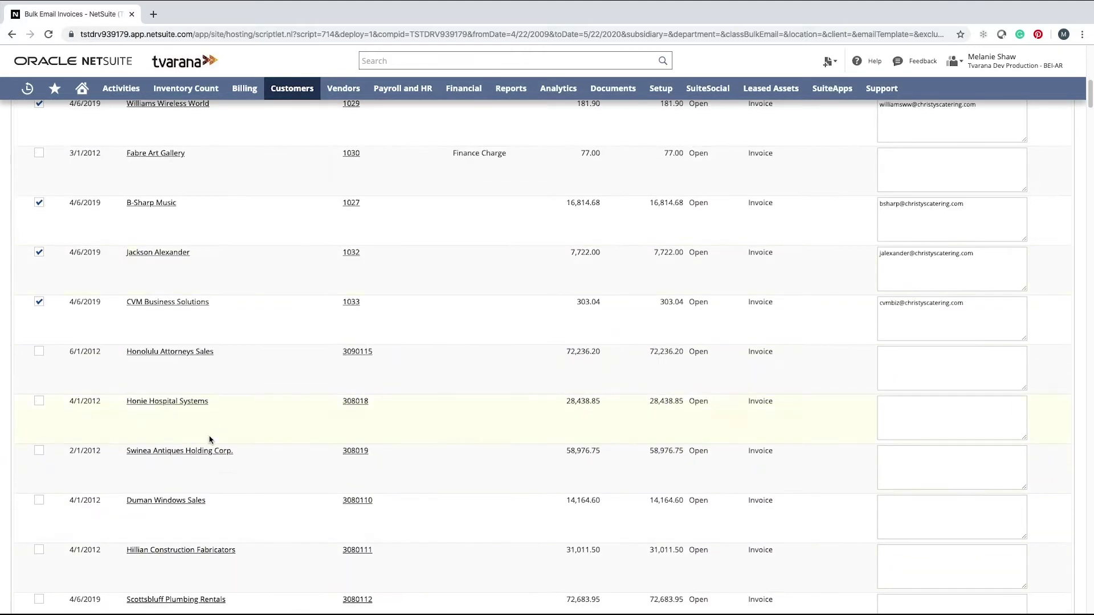
{"action": "scroll", "coordinate": [181, 510], "scroll_direction": "down", "scroll_amount": 4}
{"action": "scroll", "coordinate": [182, 509], "scroll_direction": "down", "scroll_amount": 1}
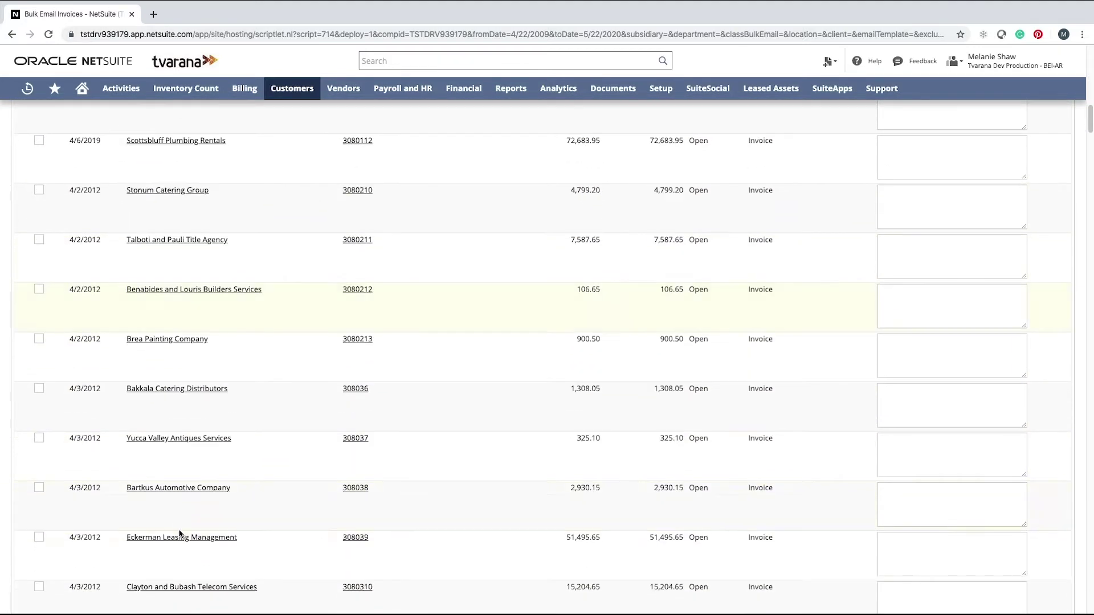
{"action": "scroll", "coordinate": [182, 547], "scroll_direction": "up", "scroll_amount": 8}
{"action": "scroll", "coordinate": [182, 548], "scroll_direction": "up", "scroll_amount": 3}
{"action": "scroll", "coordinate": [190, 492], "scroll_direction": "down", "scroll_amount": 3}
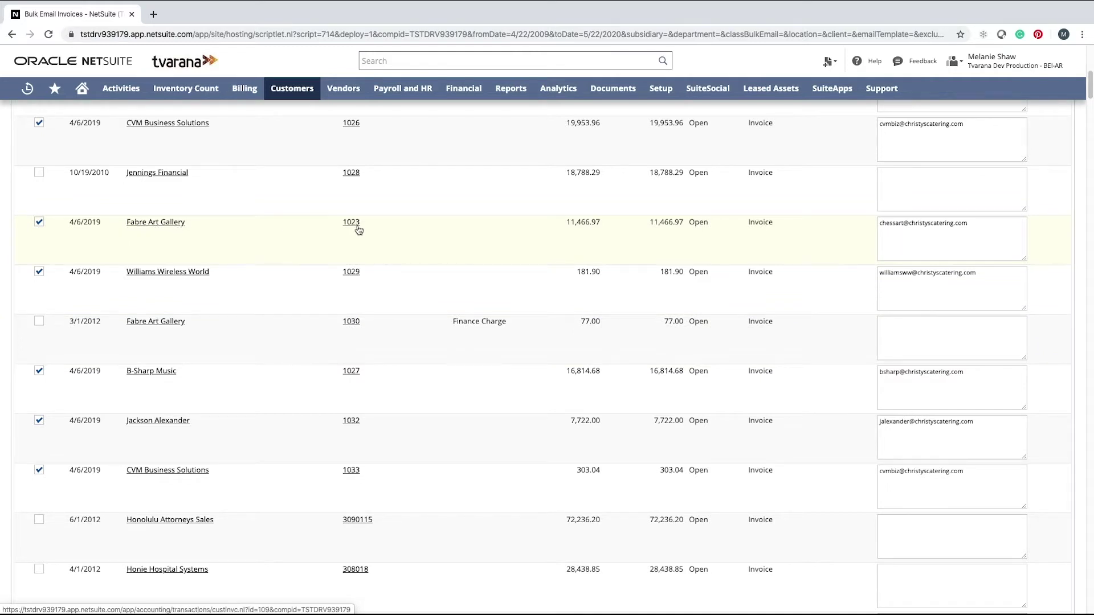
{"action": "scroll", "coordinate": [272, 224], "scroll_direction": "up", "scroll_amount": 5}
{"action": "scroll", "coordinate": [272, 448], "scroll_direction": "down", "scroll_amount": 5}
{"action": "scroll", "coordinate": [278, 479], "scroll_direction": "down", "scroll_amount": 8}
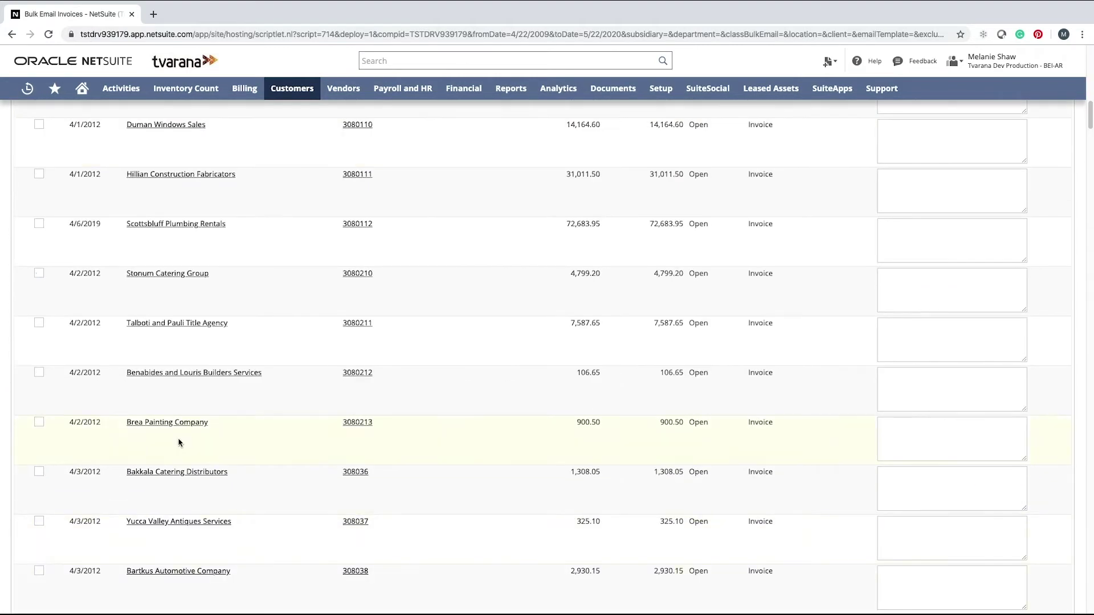
{"action": "scroll", "coordinate": [179, 443], "scroll_direction": "down", "scroll_amount": 3}
{"action": "scroll", "coordinate": [179, 443], "scroll_direction": "up", "scroll_amount": 10}
{"action": "scroll", "coordinate": [179, 443], "scroll_direction": "up", "scroll_amount": 10}
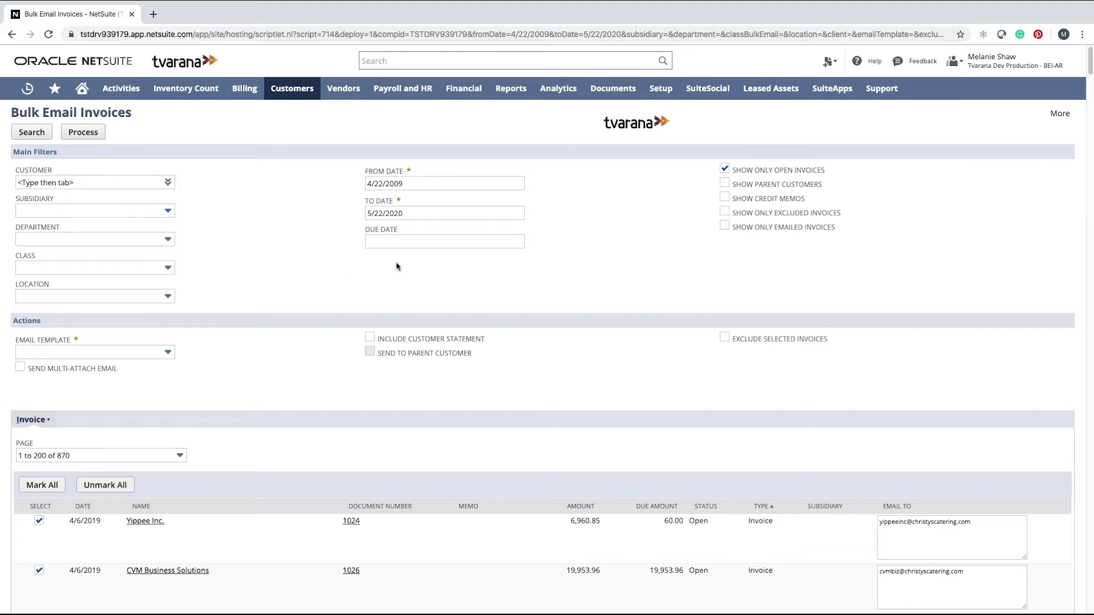
Step: Leave Due Date empty; sort invoices by date, name, memo, amount, then document number
{"action": "left_click", "coordinate": [421, 242]}
{"action": "left_click", "coordinate": [582, 245]}
{"action": "scroll", "coordinate": [324, 462], "scroll_direction": "down", "scroll_amount": 2}
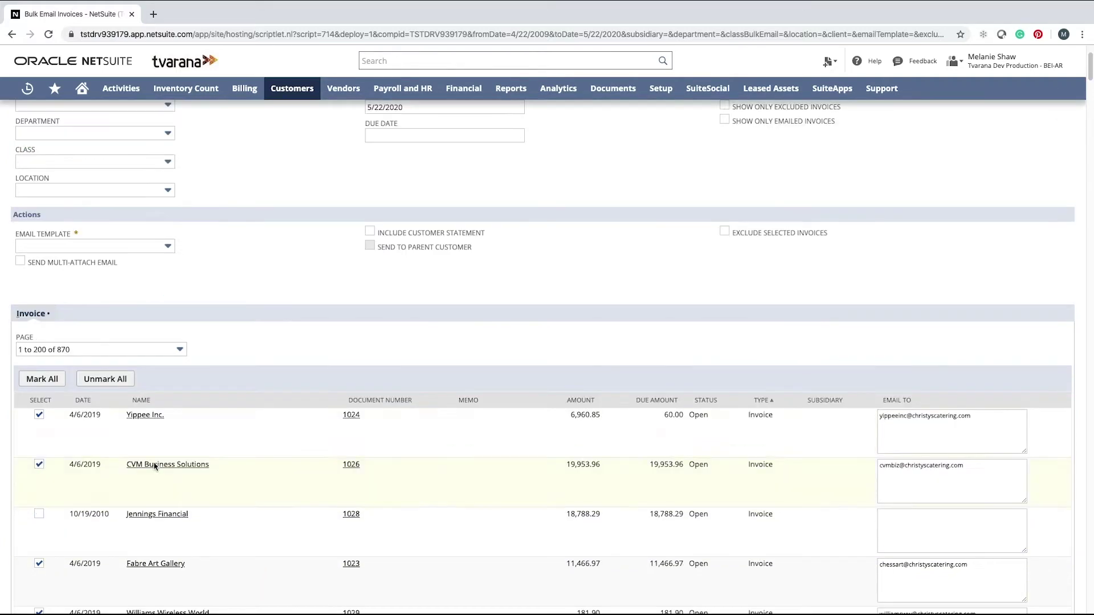
{"action": "left_click", "coordinate": [83, 399]}
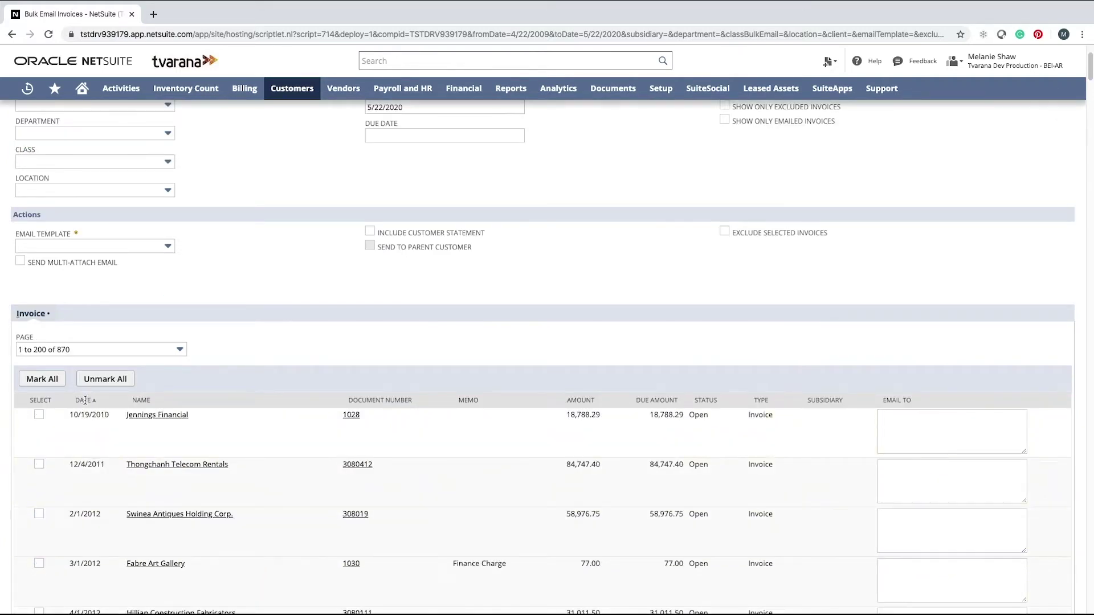
{"action": "left_click", "coordinate": [144, 400]}
{"action": "left_click", "coordinate": [369, 400]}
{"action": "left_click", "coordinate": [469, 399]}
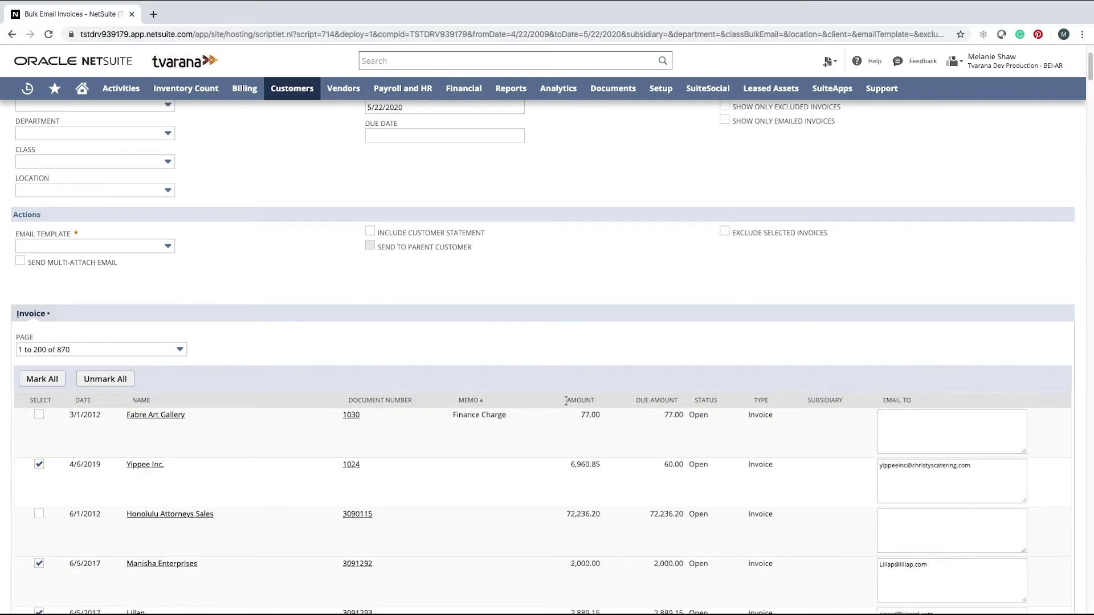
{"action": "left_click", "coordinate": [579, 400]}
{"action": "left_click", "coordinate": [400, 400]}
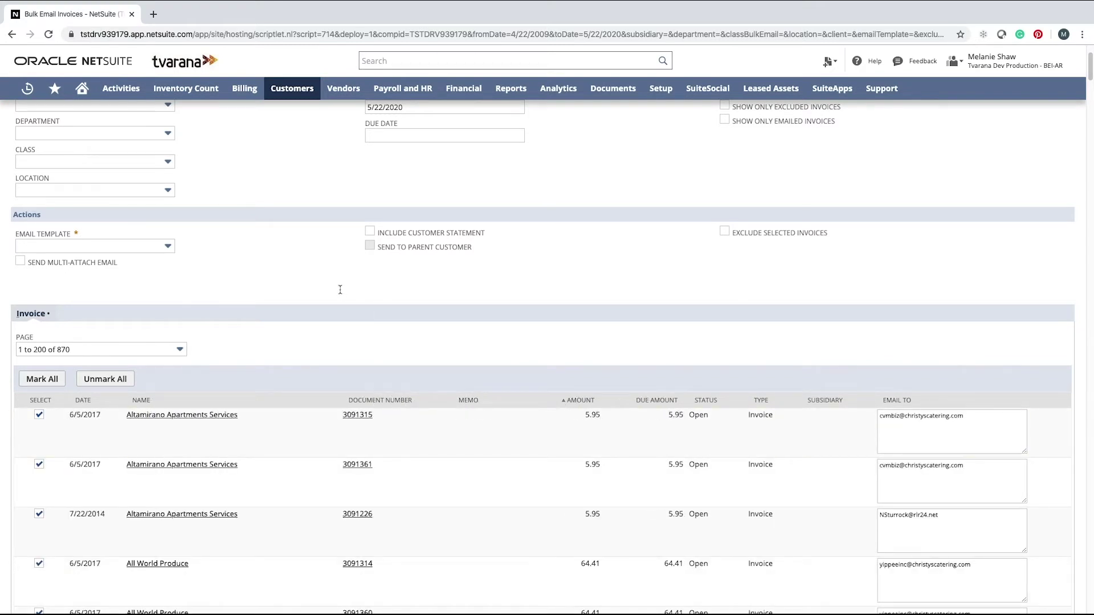
{"action": "scroll", "coordinate": [336, 307], "scroll_direction": "up", "scroll_amount": 3}
{"action": "scroll", "coordinate": [336, 306], "scroll_direction": "up", "scroll_amount": 3}
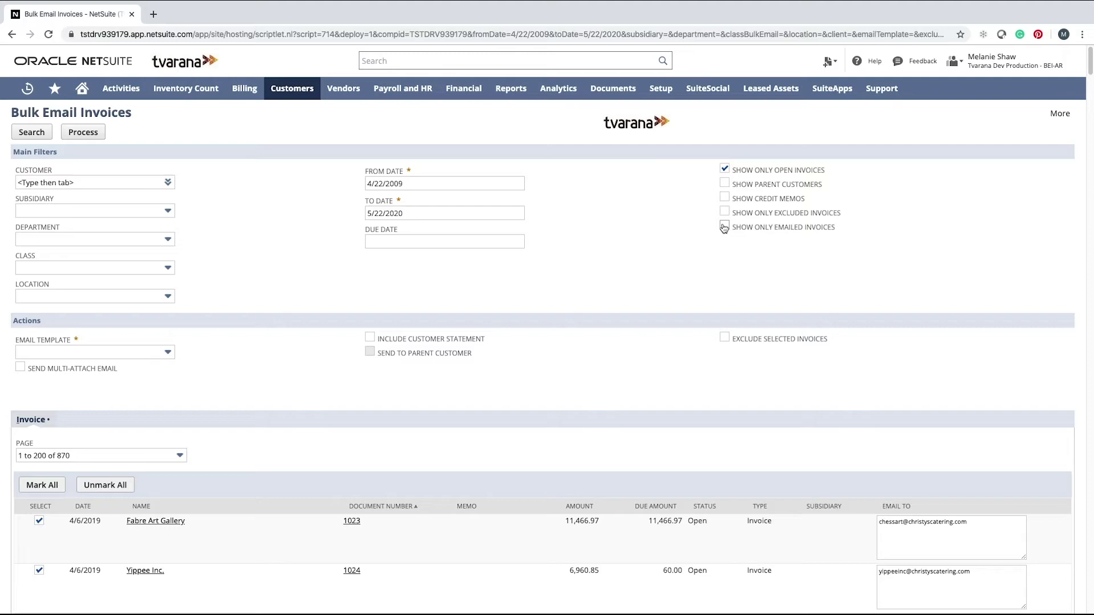
{"action": "scroll", "coordinate": [303, 291], "scroll_direction": "down", "scroll_amount": 2}
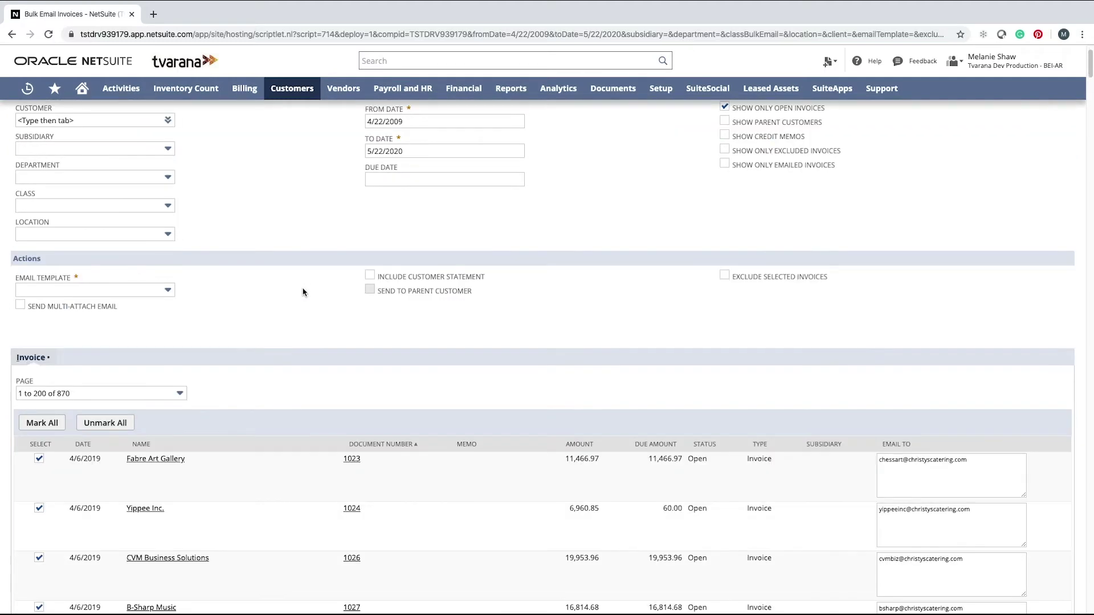
{"action": "scroll", "coordinate": [305, 352], "scroll_direction": "down", "scroll_amount": 2}
{"action": "scroll", "coordinate": [306, 356], "scroll_direction": "down", "scroll_amount": 3}
{"action": "scroll", "coordinate": [306, 357], "scroll_direction": "down", "scroll_amount": 2}
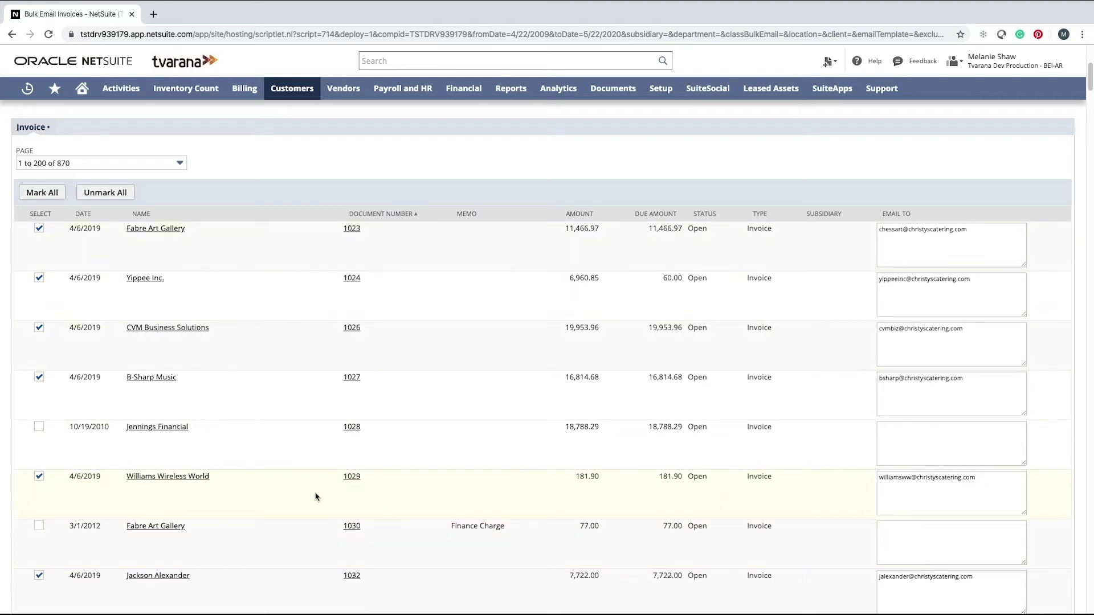
{"action": "left_click", "coordinate": [936, 492]}
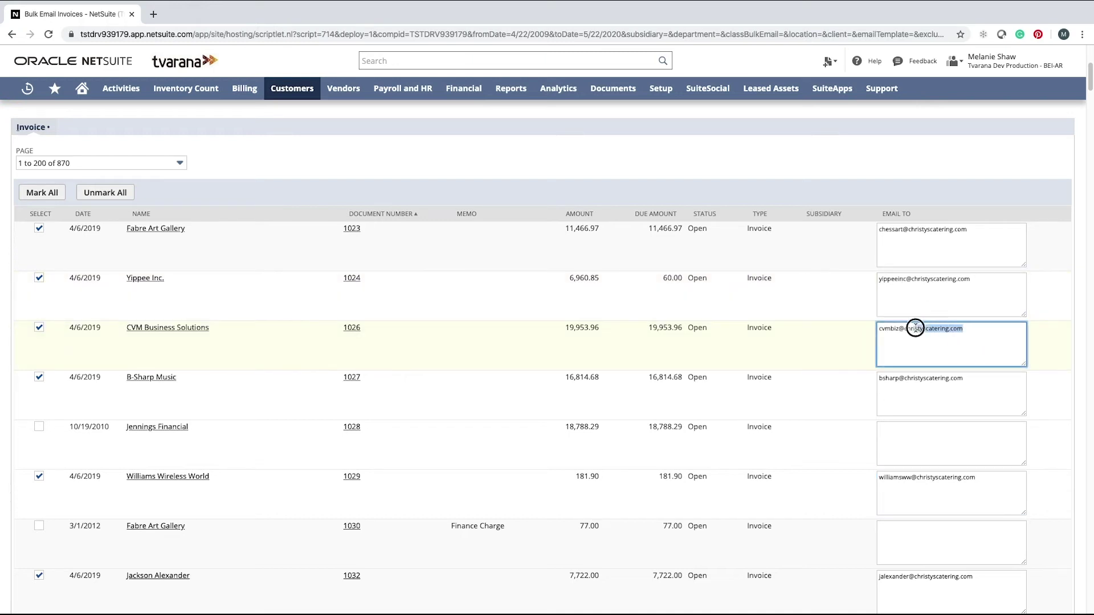
{"action": "left_click_drag", "start_coordinate": [970, 329], "coordinate": [880, 329]}
{"action": "left_click", "coordinate": [974, 390]}
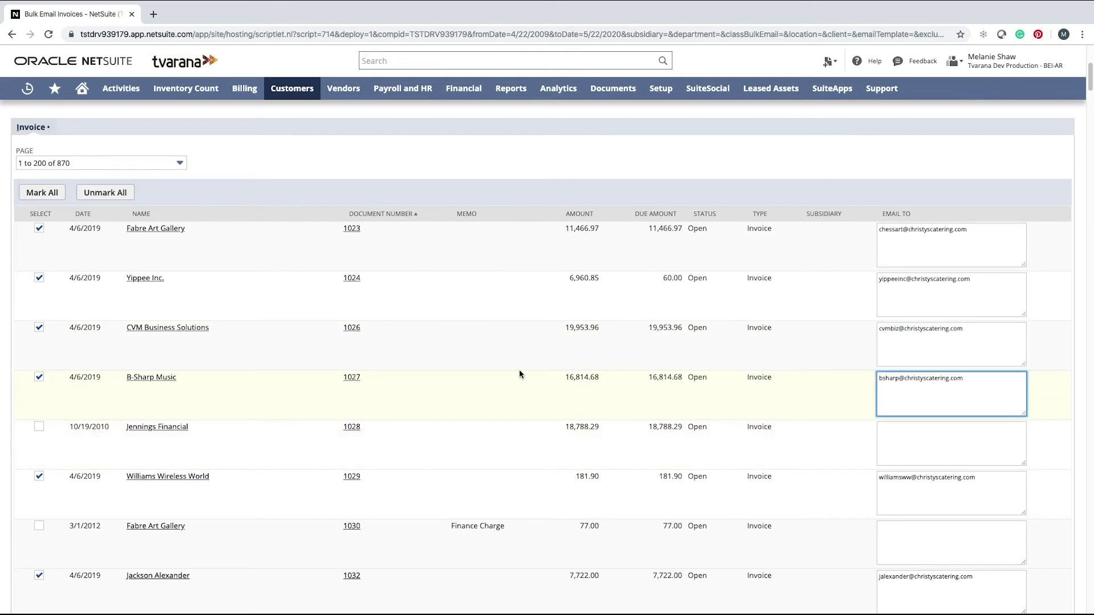
{"action": "scroll", "coordinate": [521, 376], "scroll_direction": "up", "scroll_amount": 2}
{"action": "scroll", "coordinate": [273, 317], "scroll_direction": "up", "scroll_amount": 2}
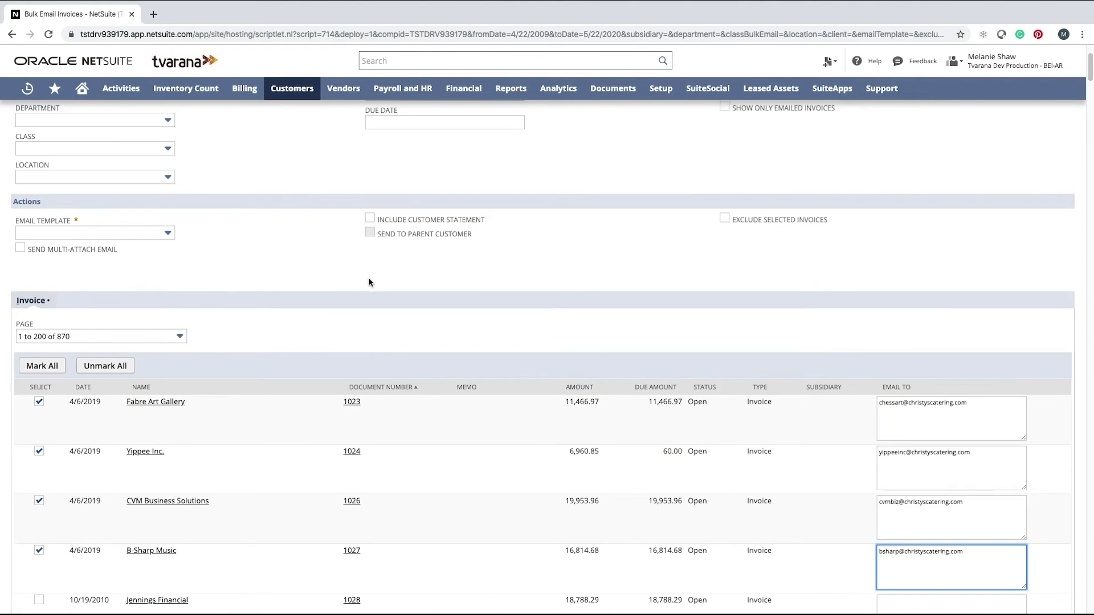
{"action": "scroll", "coordinate": [367, 284], "scroll_direction": "down", "scroll_amount": 2}
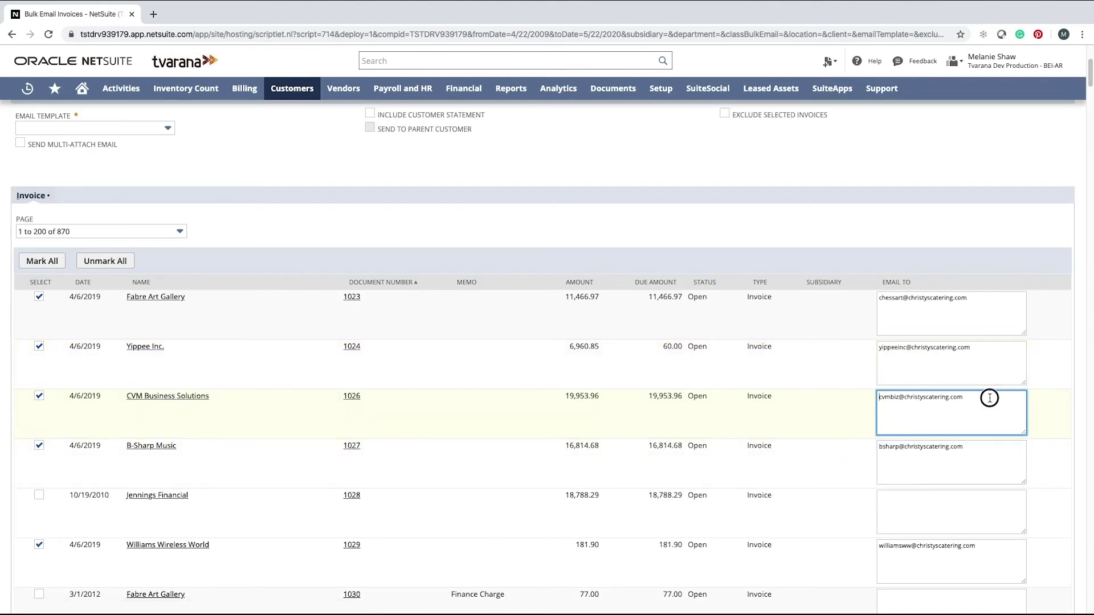
{"action": "left_click", "coordinate": [979, 348]}
{"action": "left_click", "coordinate": [932, 312]}
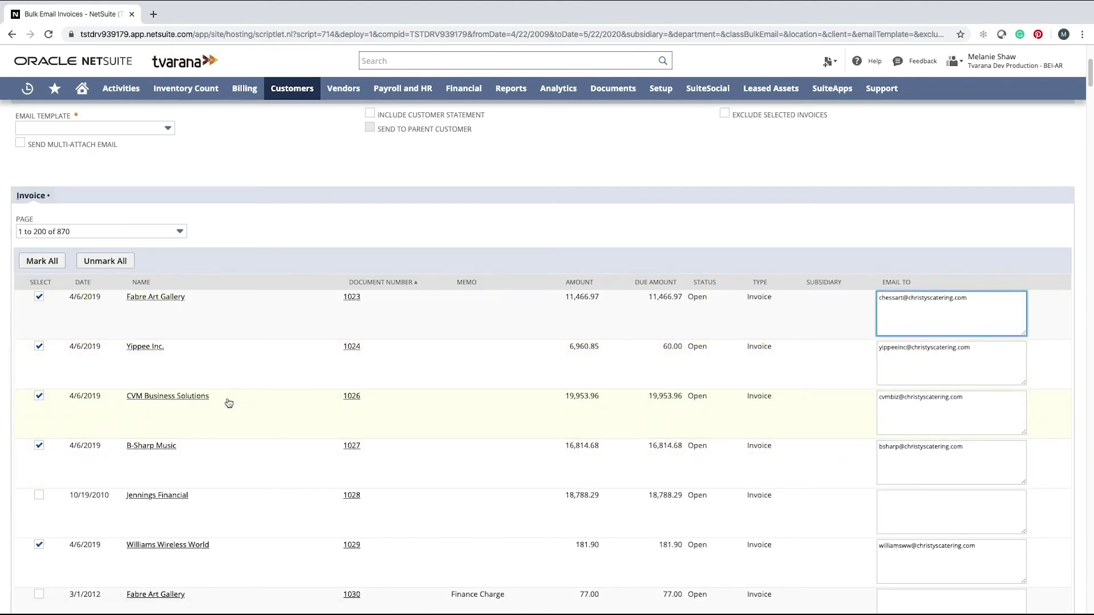
{"action": "scroll", "coordinate": [228, 402], "scroll_direction": "up", "scroll_amount": 3}
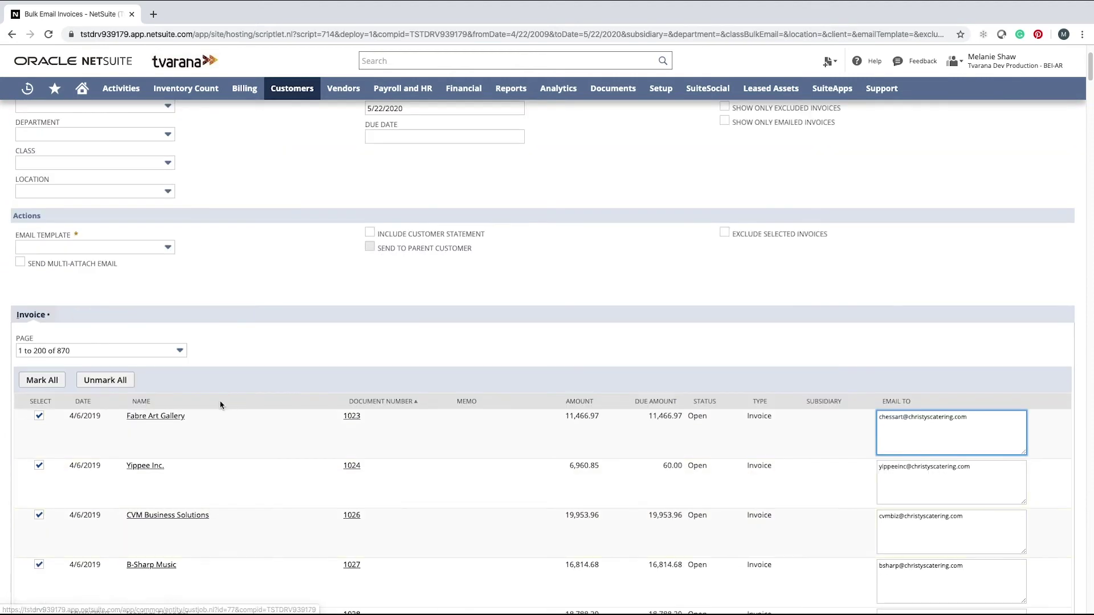
{"action": "scroll", "coordinate": [221, 405], "scroll_direction": "down", "scroll_amount": 3}
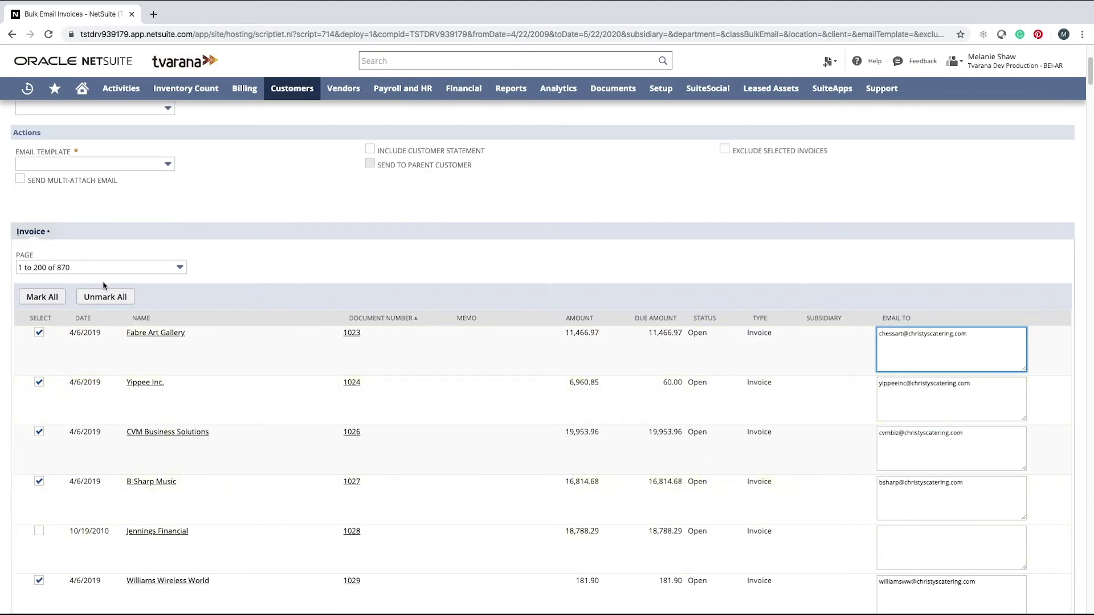
{"action": "scroll", "coordinate": [78, 384], "scroll_direction": "down", "scroll_amount": 3}
{"action": "left_click", "coordinate": [39, 327]}
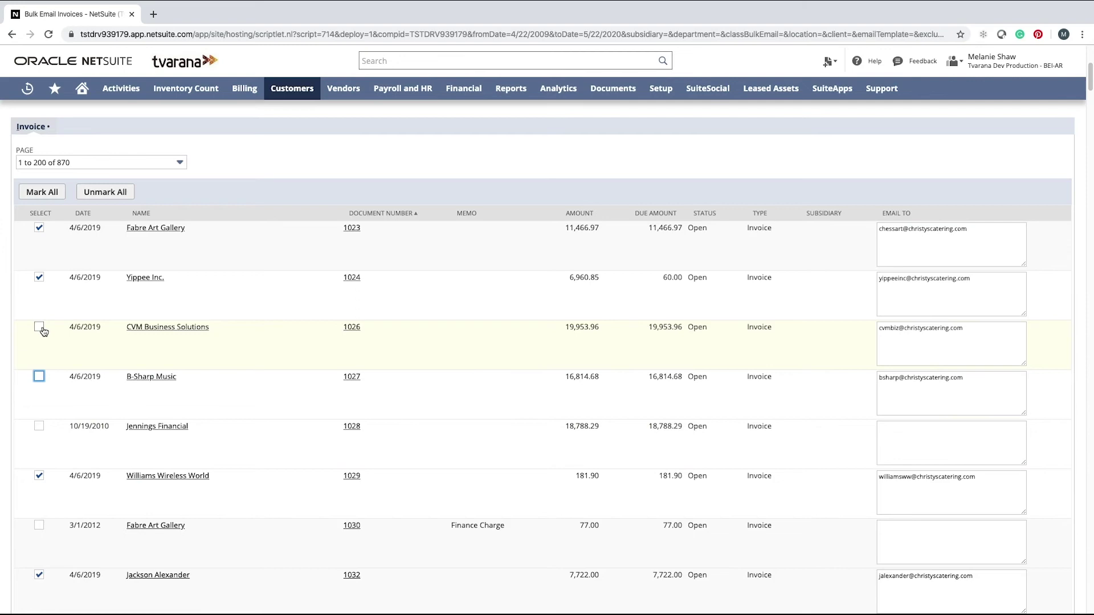
{"action": "left_click", "coordinate": [39, 377]}
{"action": "scroll", "coordinate": [198, 356], "scroll_direction": "up", "scroll_amount": 3}
{"action": "scroll", "coordinate": [198, 357], "scroll_direction": "up", "scroll_amount": 3}
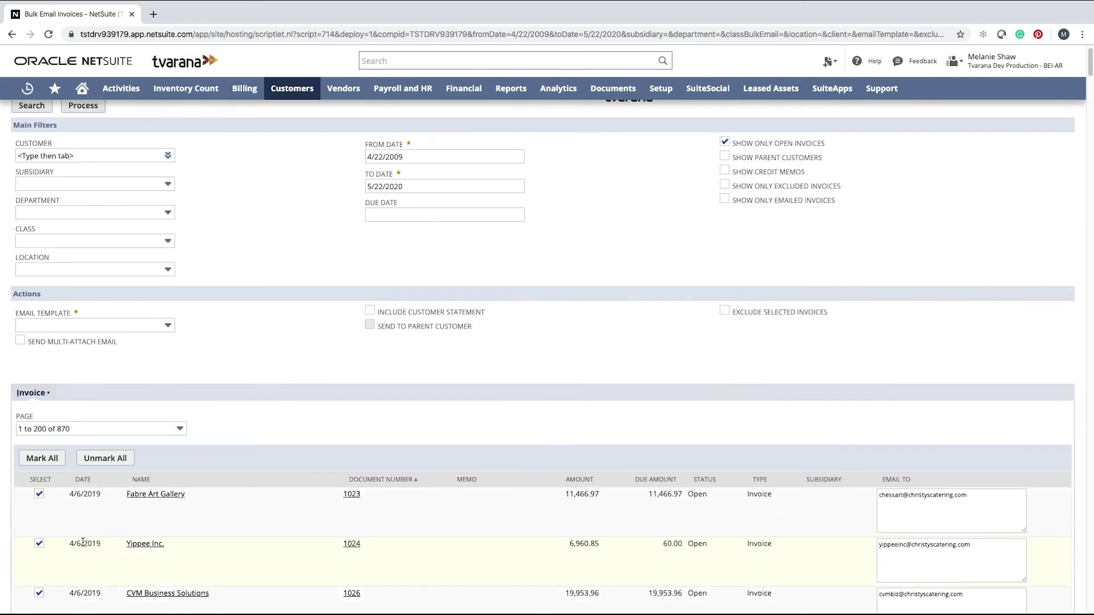
{"action": "scroll", "coordinate": [243, 353], "scroll_direction": "up", "scroll_amount": 1}
{"action": "scroll", "coordinate": [243, 353], "scroll_direction": "up", "scroll_amount": 1}
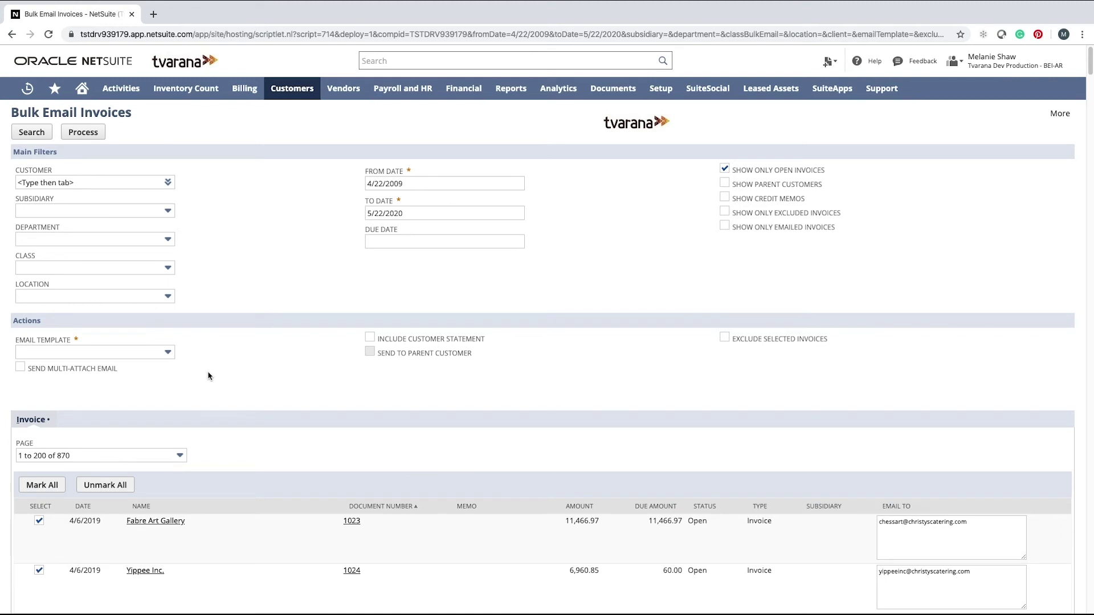
{"action": "left_click", "coordinate": [169, 352]}
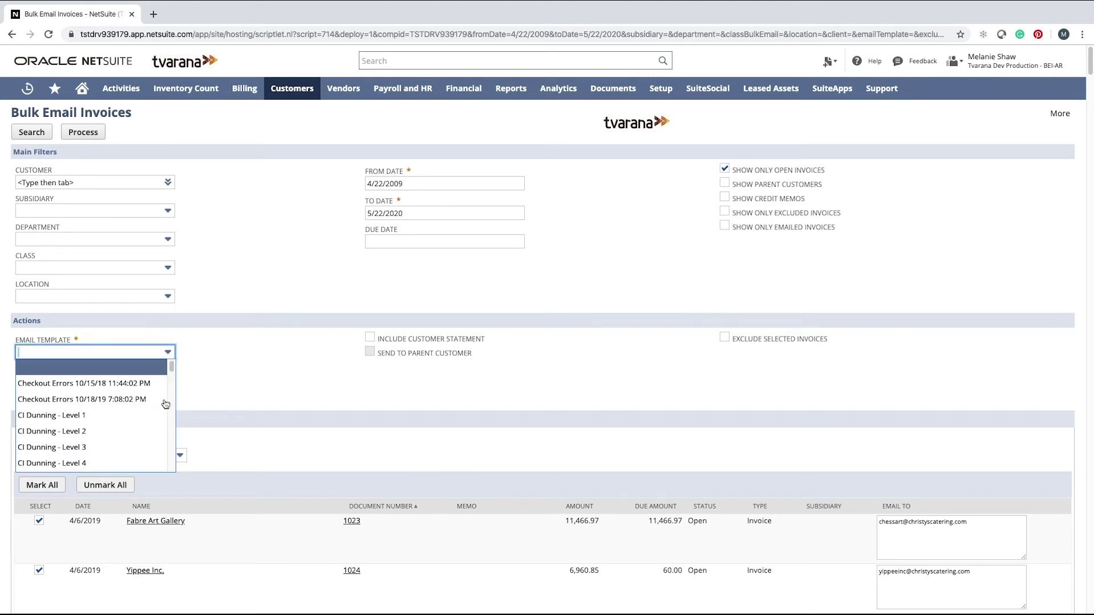
{"action": "scroll", "coordinate": [135, 419], "scroll_direction": "down", "scroll_amount": 3}
{"action": "scroll", "coordinate": [136, 432], "scroll_direction": "down", "scroll_amount": 2}
{"action": "scroll", "coordinate": [135, 436], "scroll_direction": "down", "scroll_amount": 2}
{"action": "scroll", "coordinate": [135, 436], "scroll_direction": "up", "scroll_amount": 5}
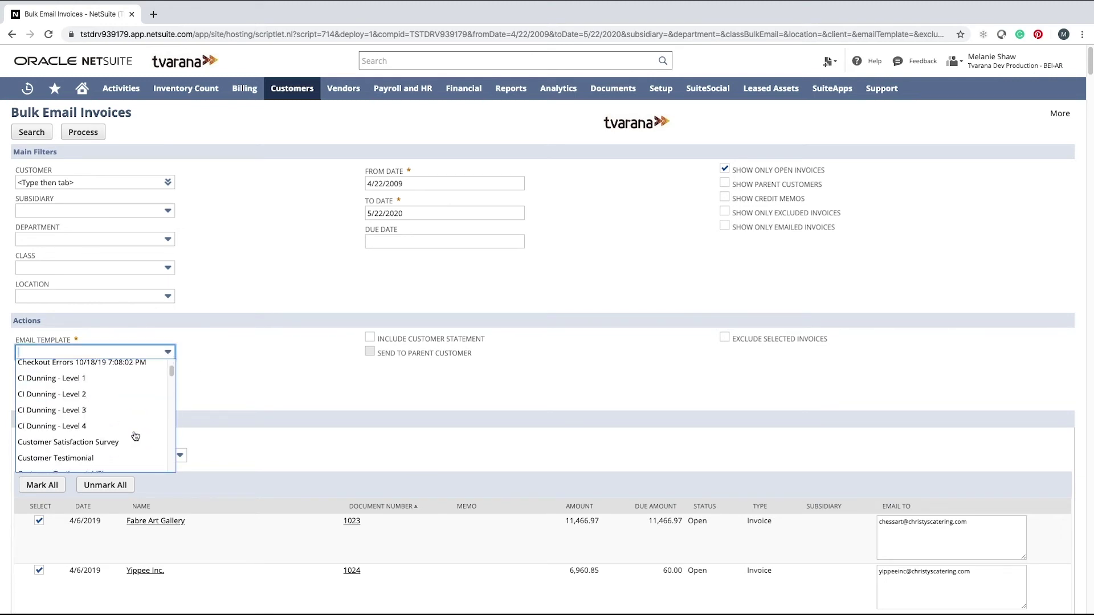
{"action": "scroll", "coordinate": [135, 427], "scroll_direction": "up", "scroll_amount": 1}
{"action": "left_click", "coordinate": [224, 386]}
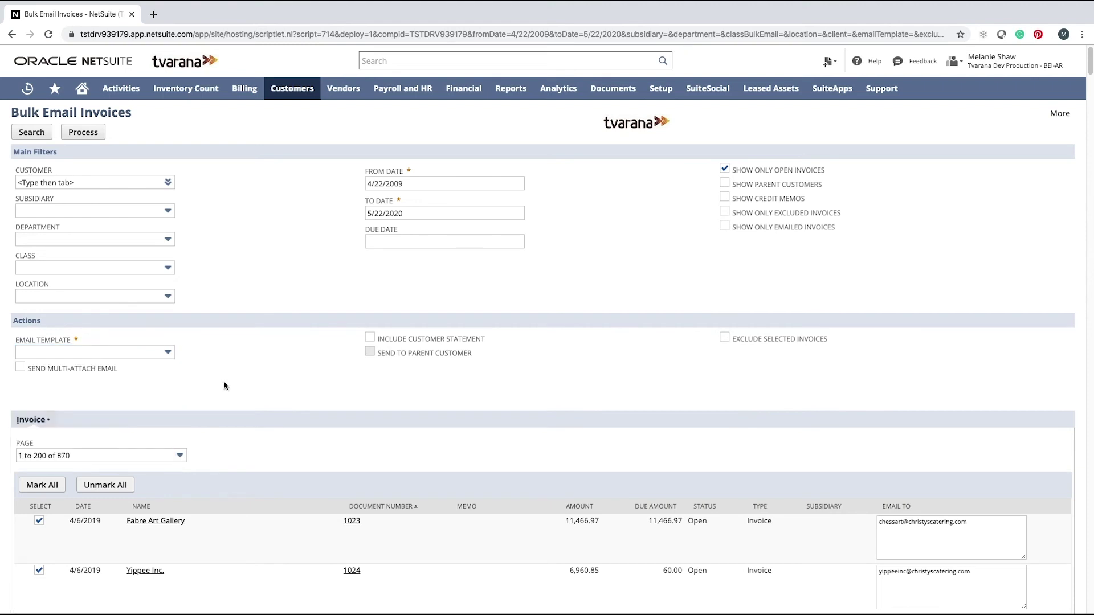
Step: Enable Send Multi-Attach Email and leave Include Customer Statement unchecked
{"action": "left_click", "coordinate": [172, 374]}
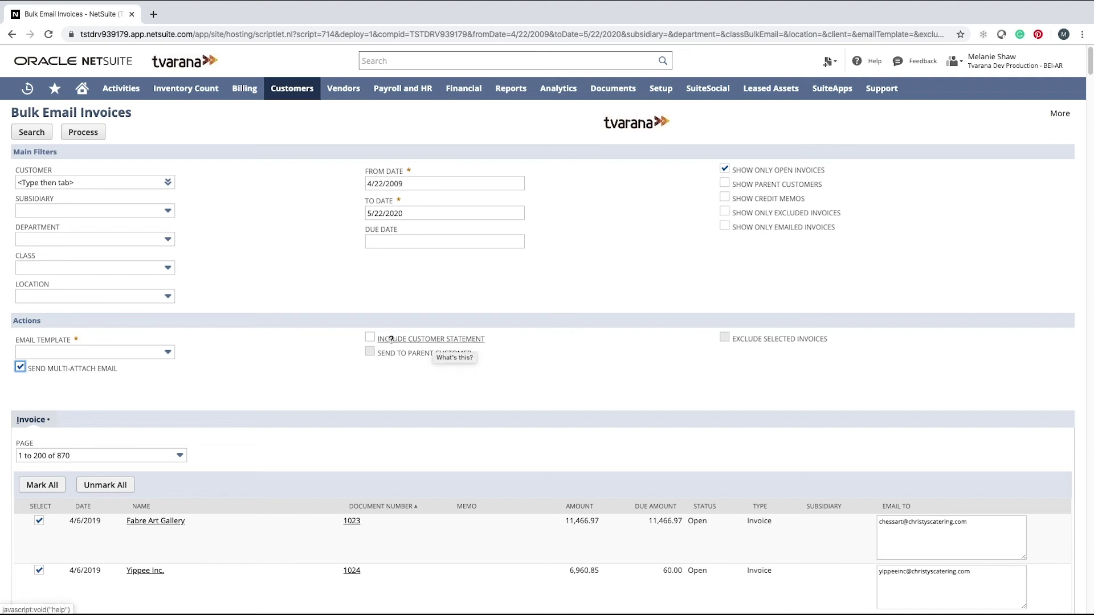
{"action": "left_click", "coordinate": [370, 339]}
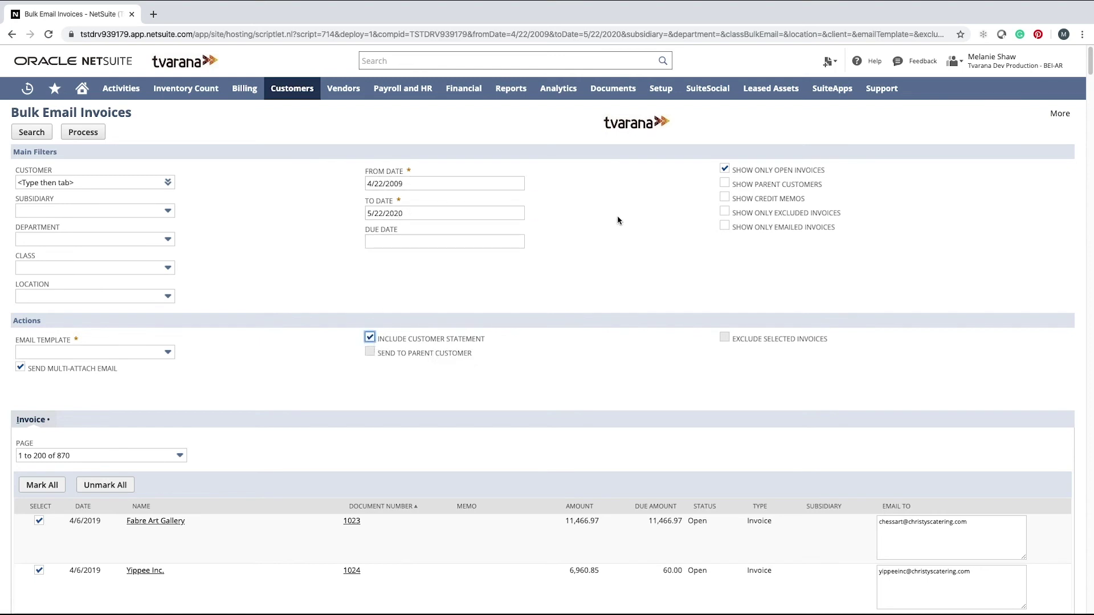
{"action": "left_click", "coordinate": [370, 339]}
{"action": "scroll", "coordinate": [643, 415], "scroll_direction": "down", "scroll_amount": 3}
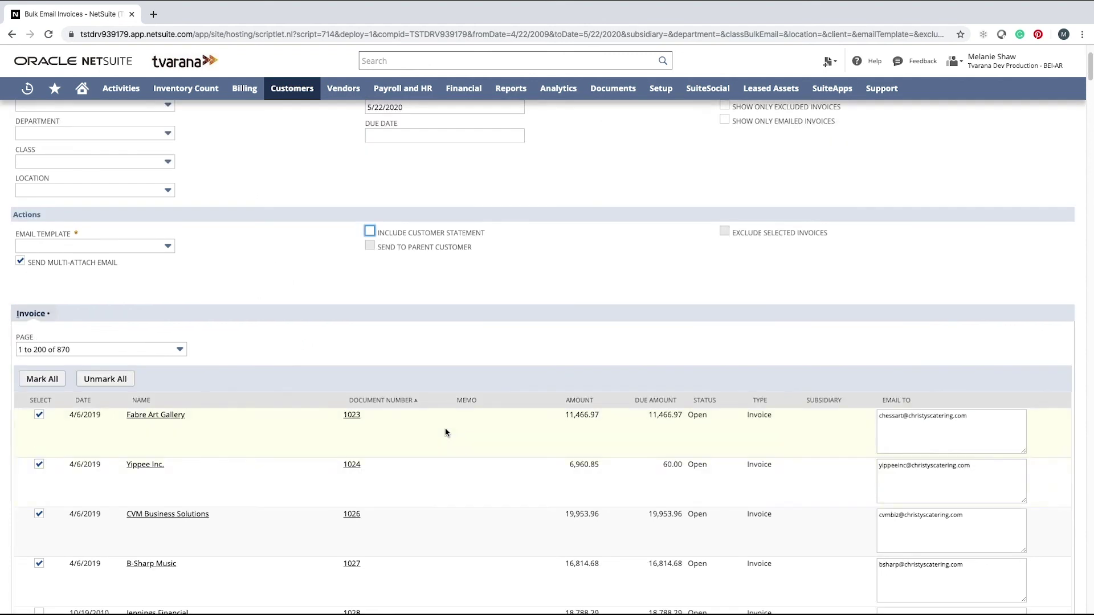
{"action": "scroll", "coordinate": [347, 329], "scroll_direction": "up", "scroll_amount": 3}
{"action": "scroll", "coordinate": [256, 256], "scroll_direction": "up", "scroll_amount": 2}
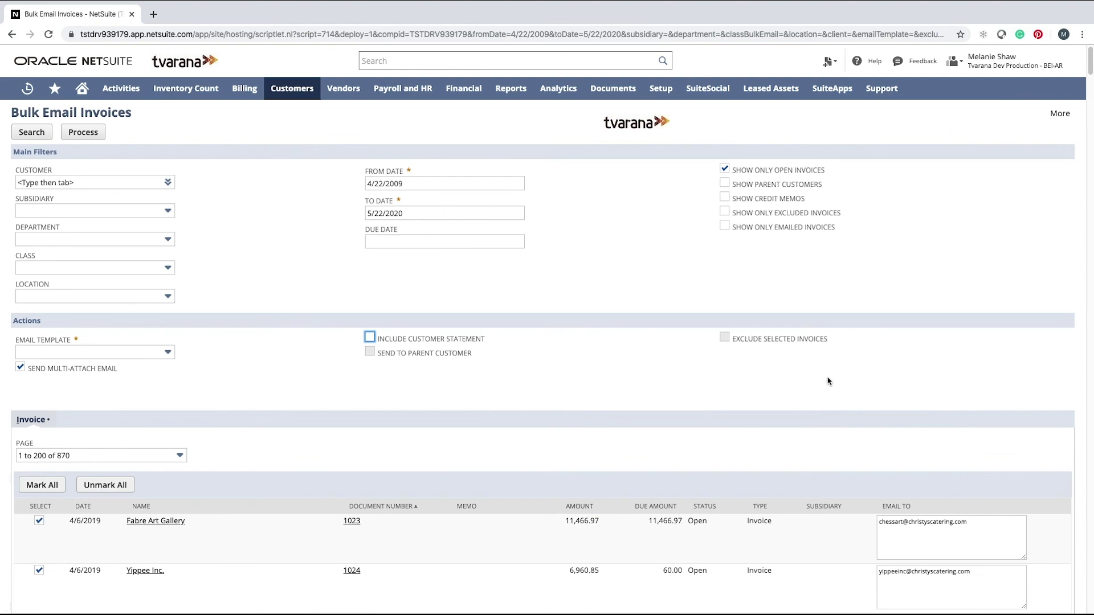